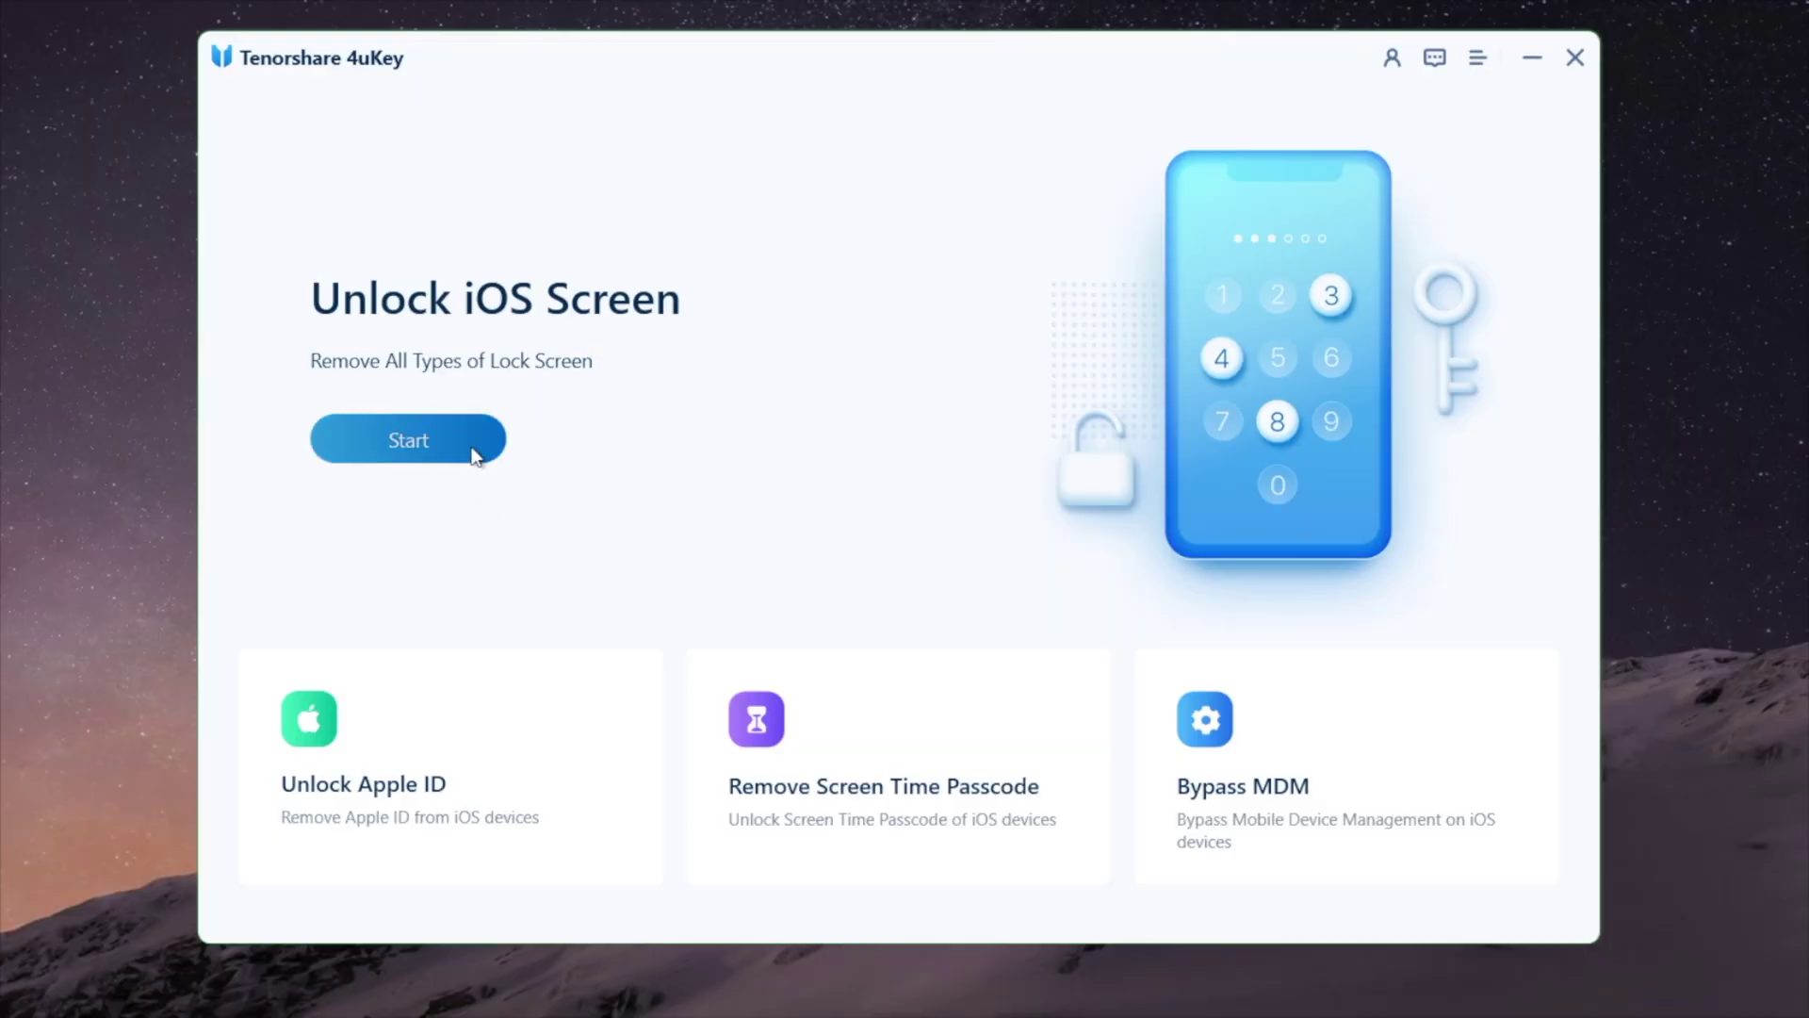
Step: Start Unlock iOS Screen in 4uKey and show the iPhone 7/7 Plus recovery-mode instructions
left_click(475, 450)
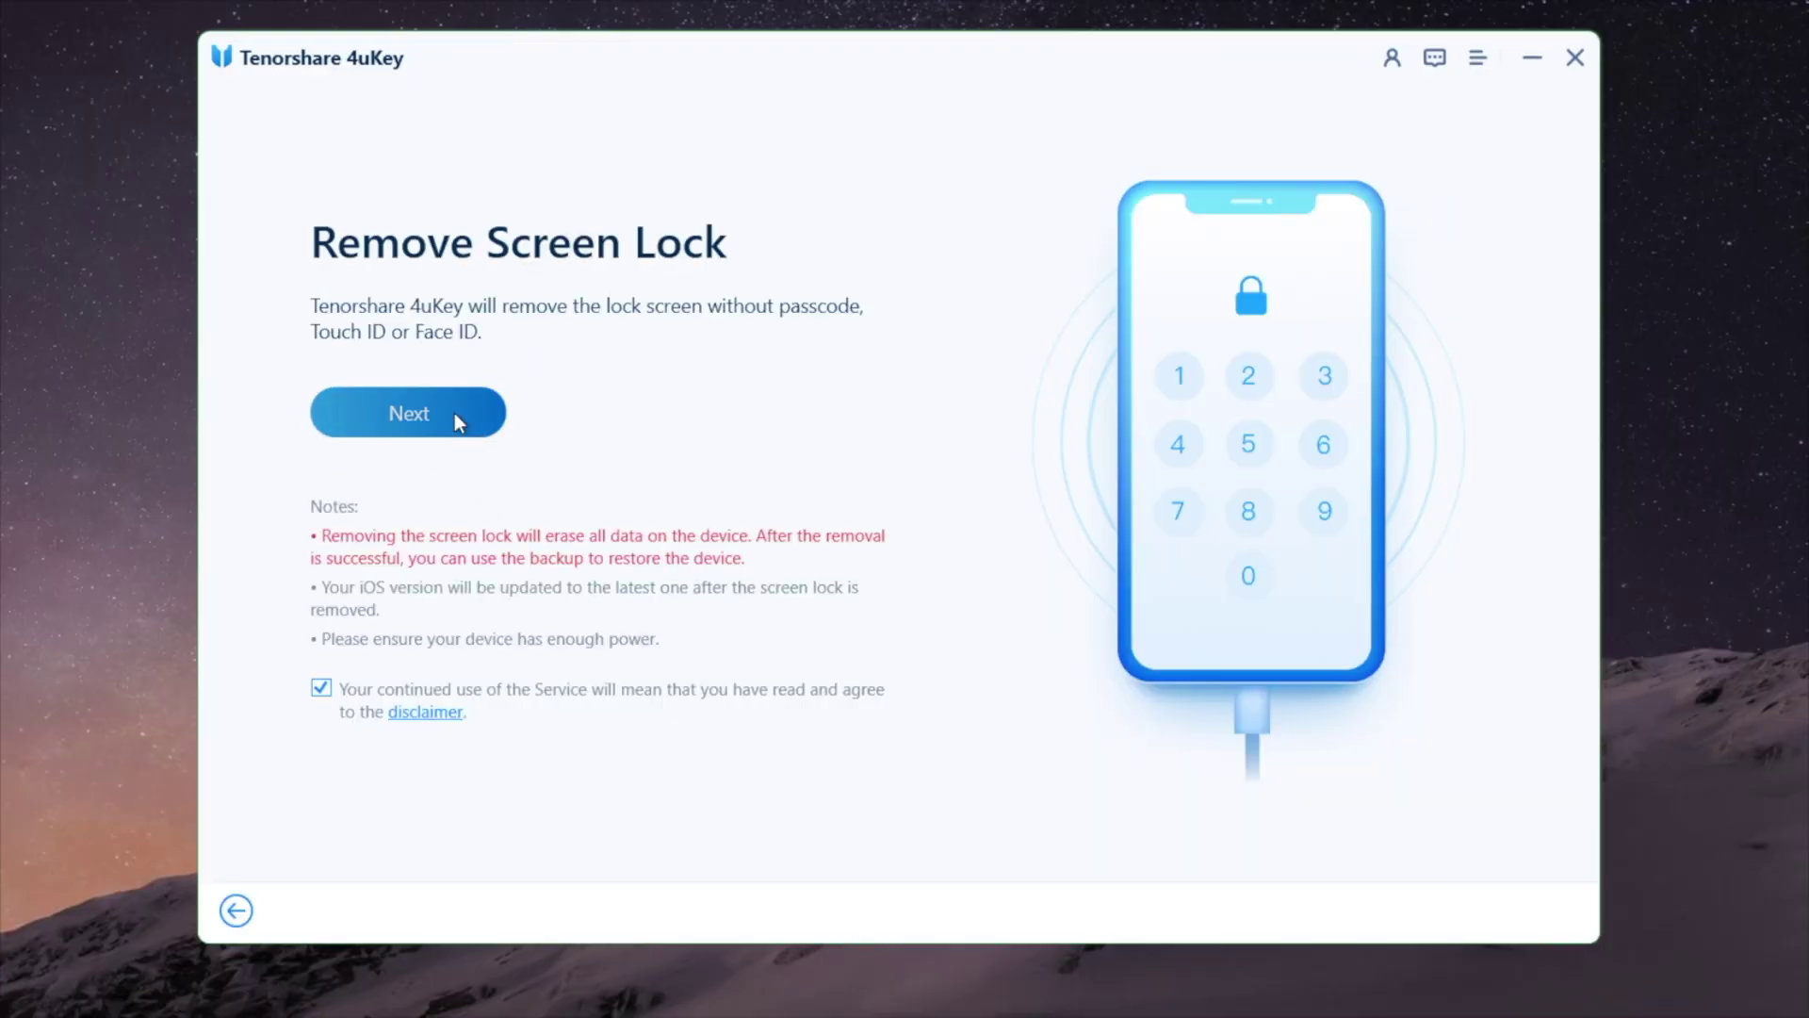
left_click(454, 413)
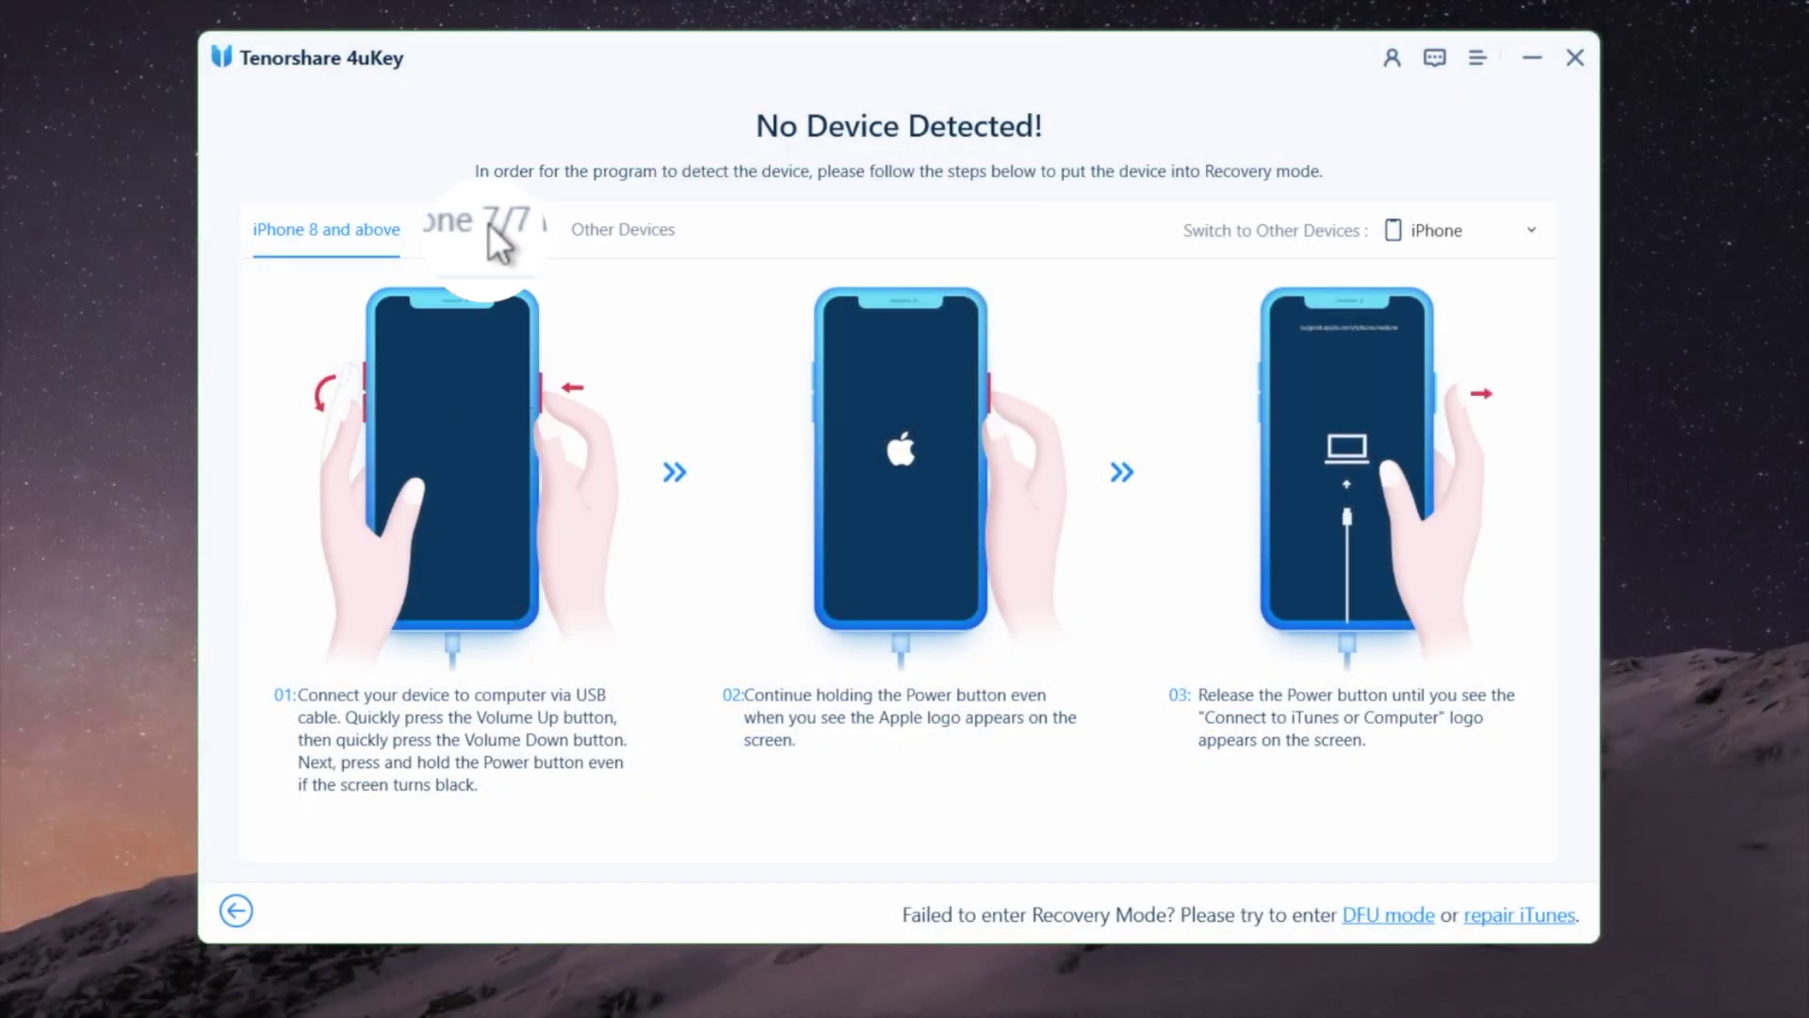
left_click(488, 228)
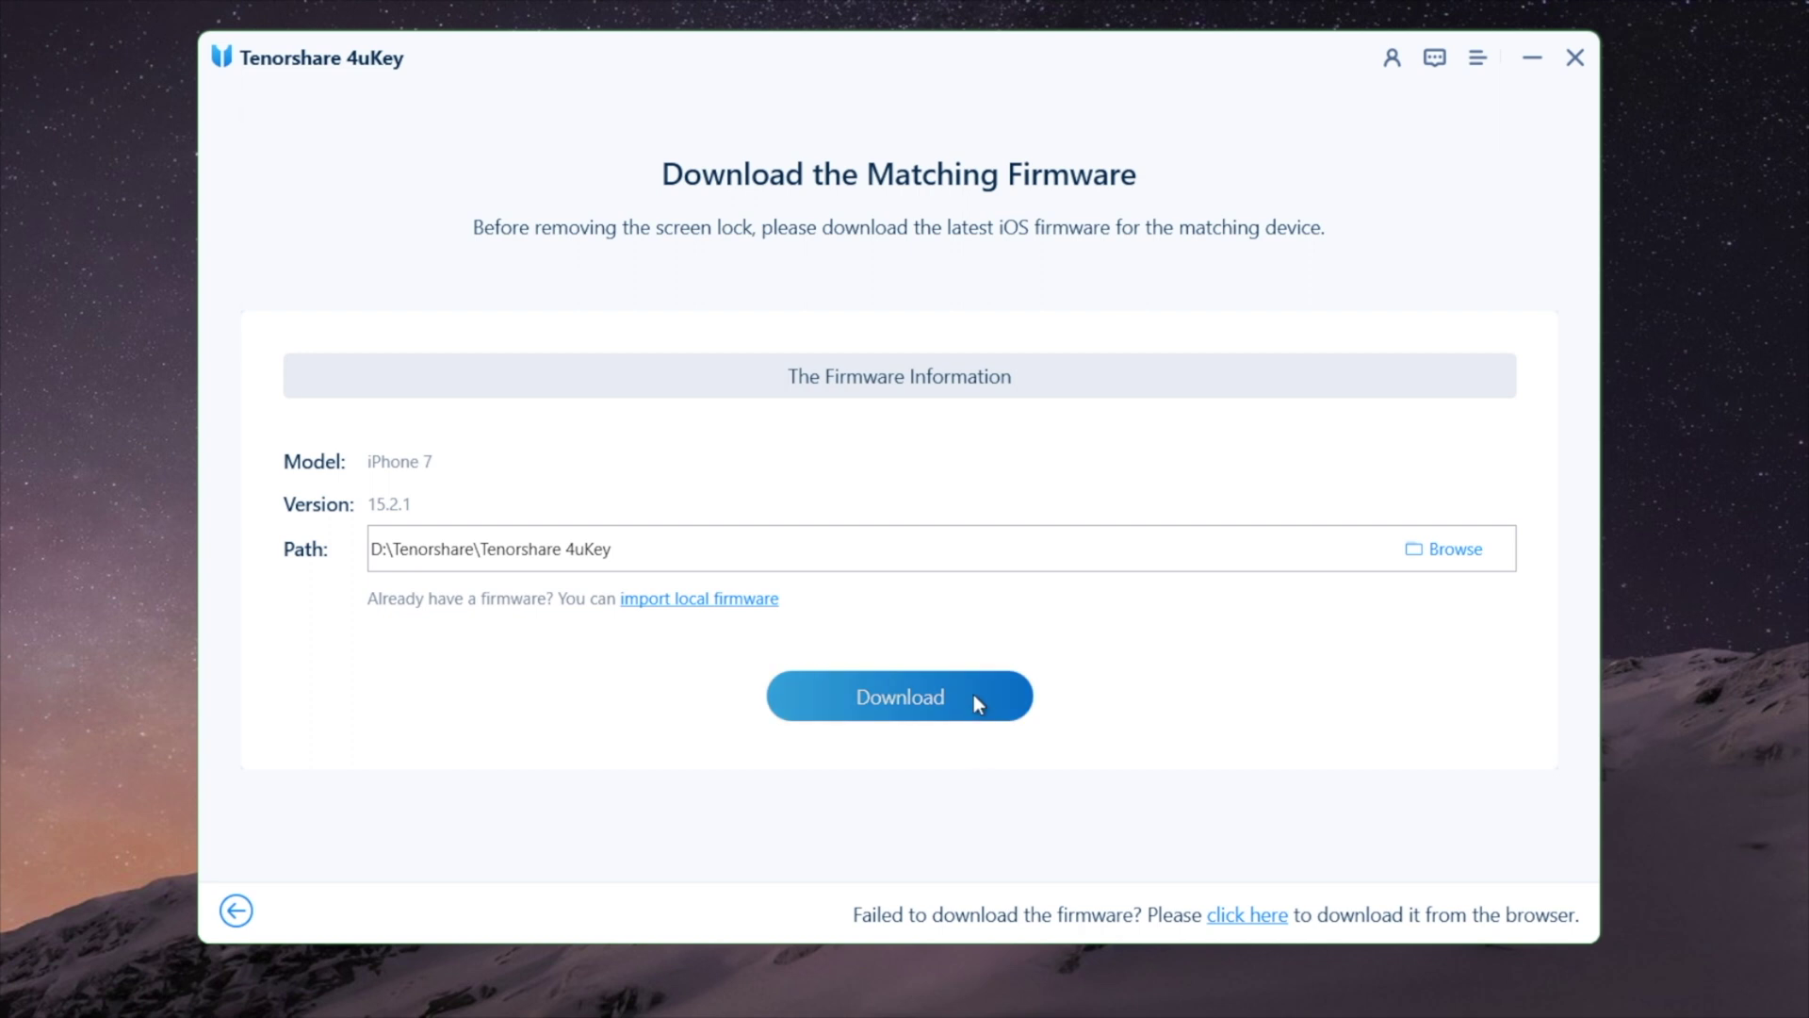
Step: Download the matching iOS firmware for the iPhone 7 to begin screen-lock removal
left_click(975, 695)
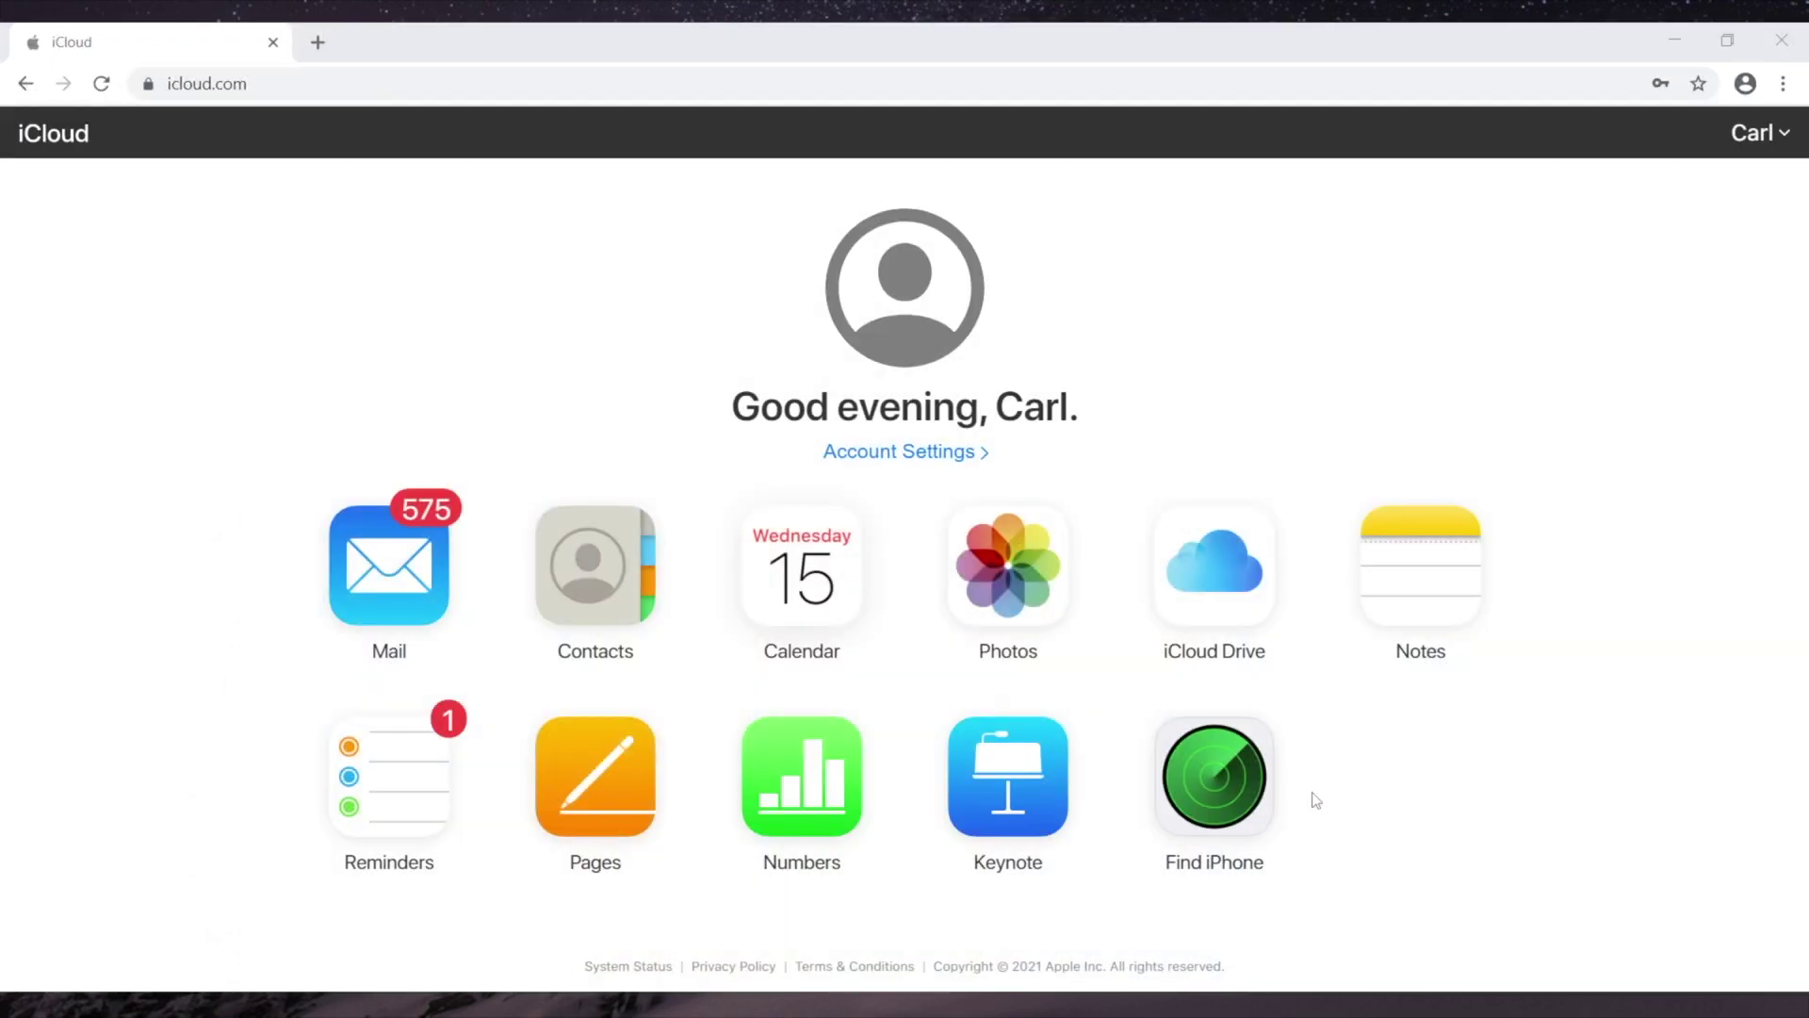
Step: Erase the online iPhone from Find iPhone's All Devices list, skipping the phone number and message
left_click(1231, 797)
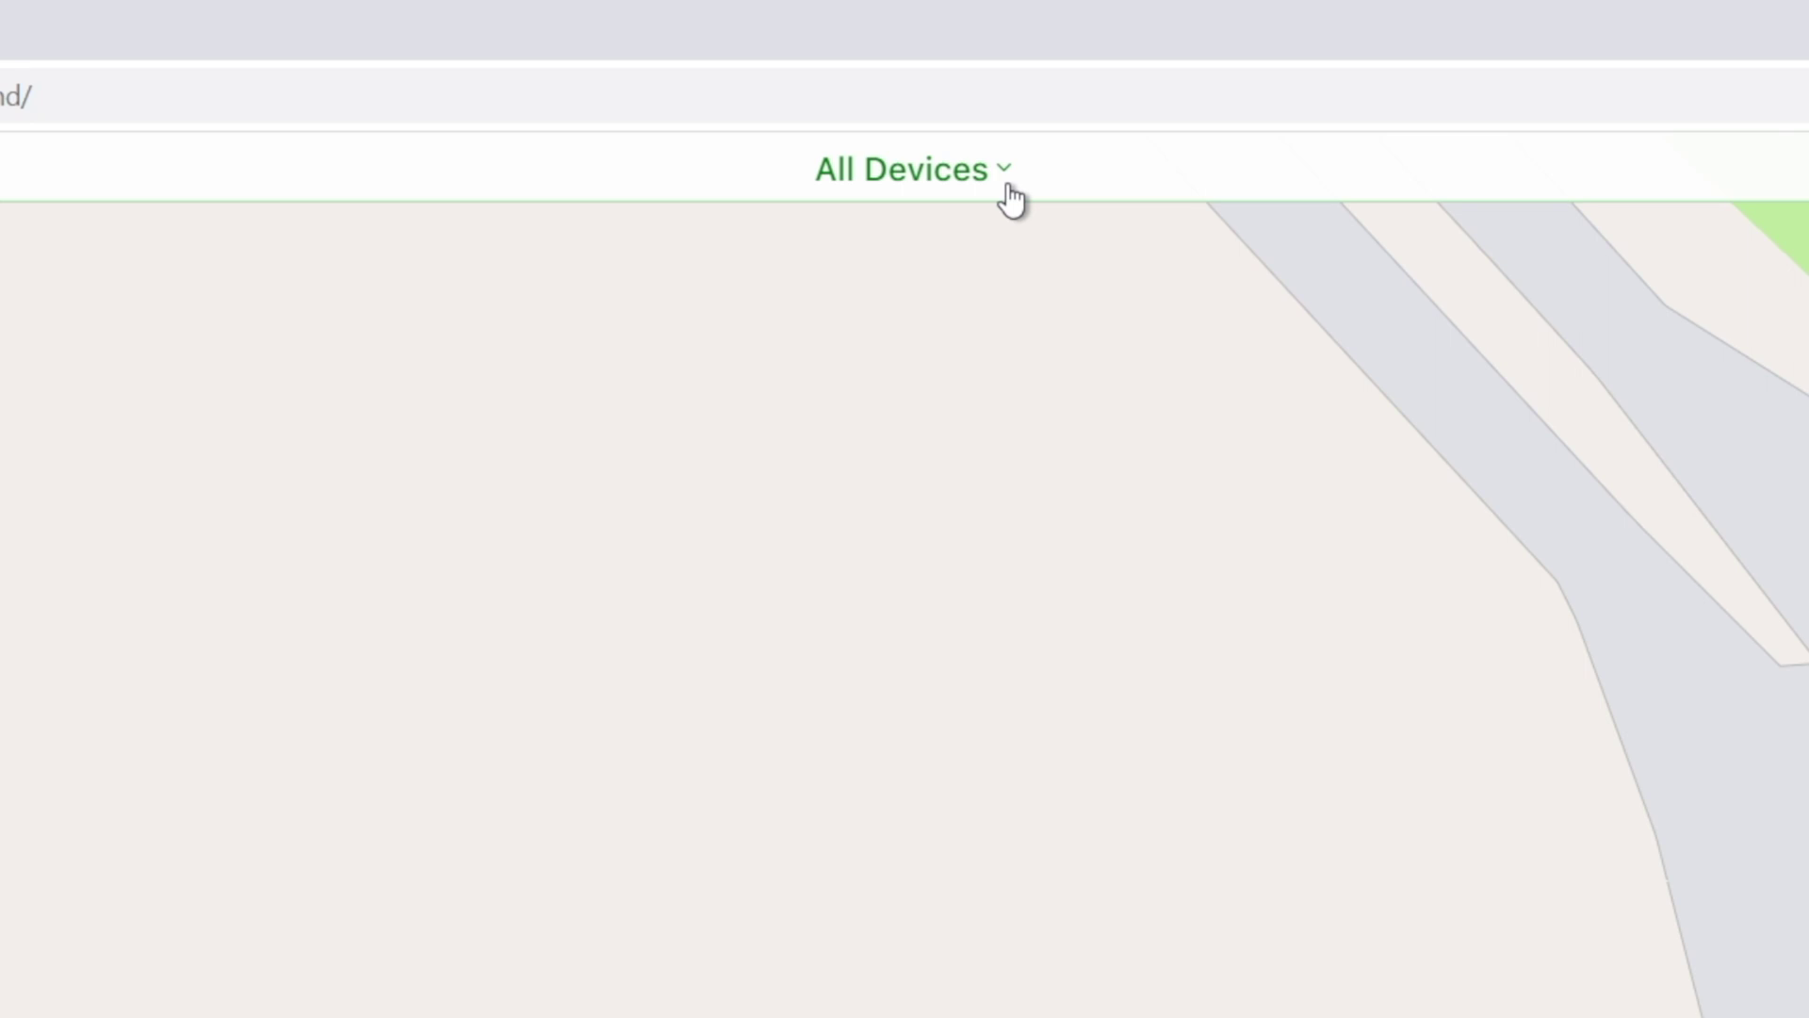
left_click(1009, 177)
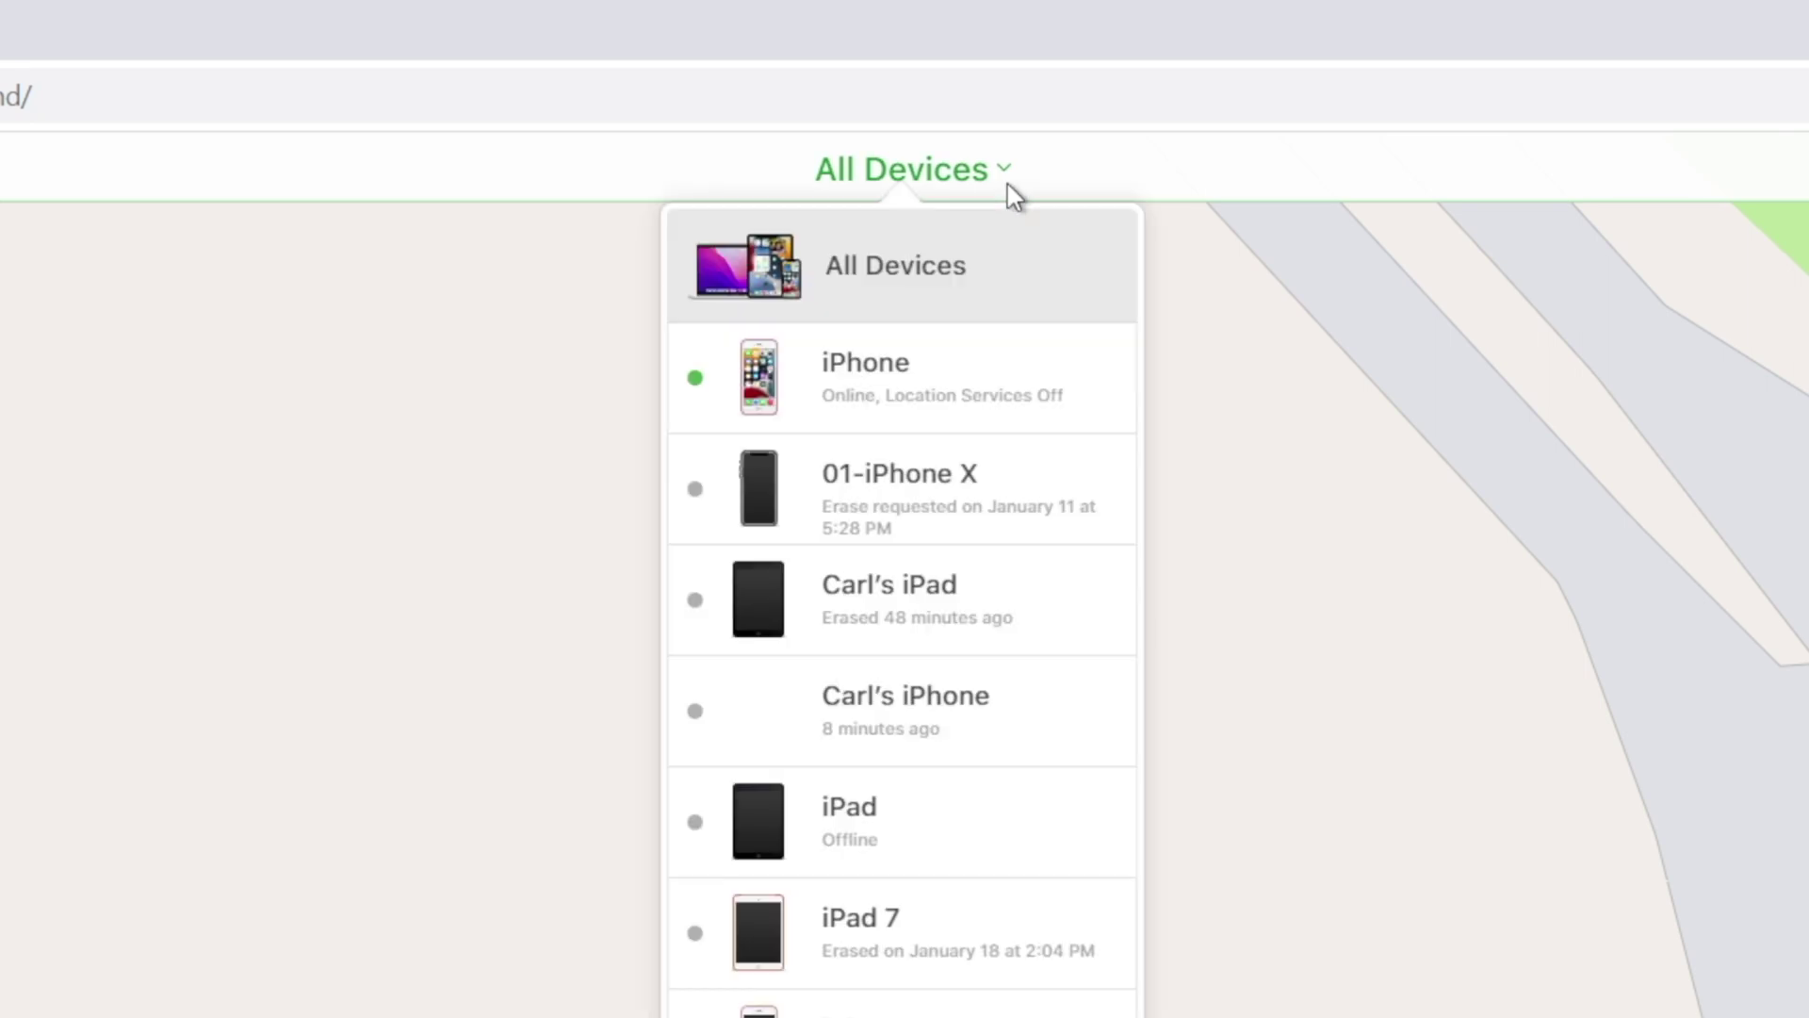
left_click(994, 384)
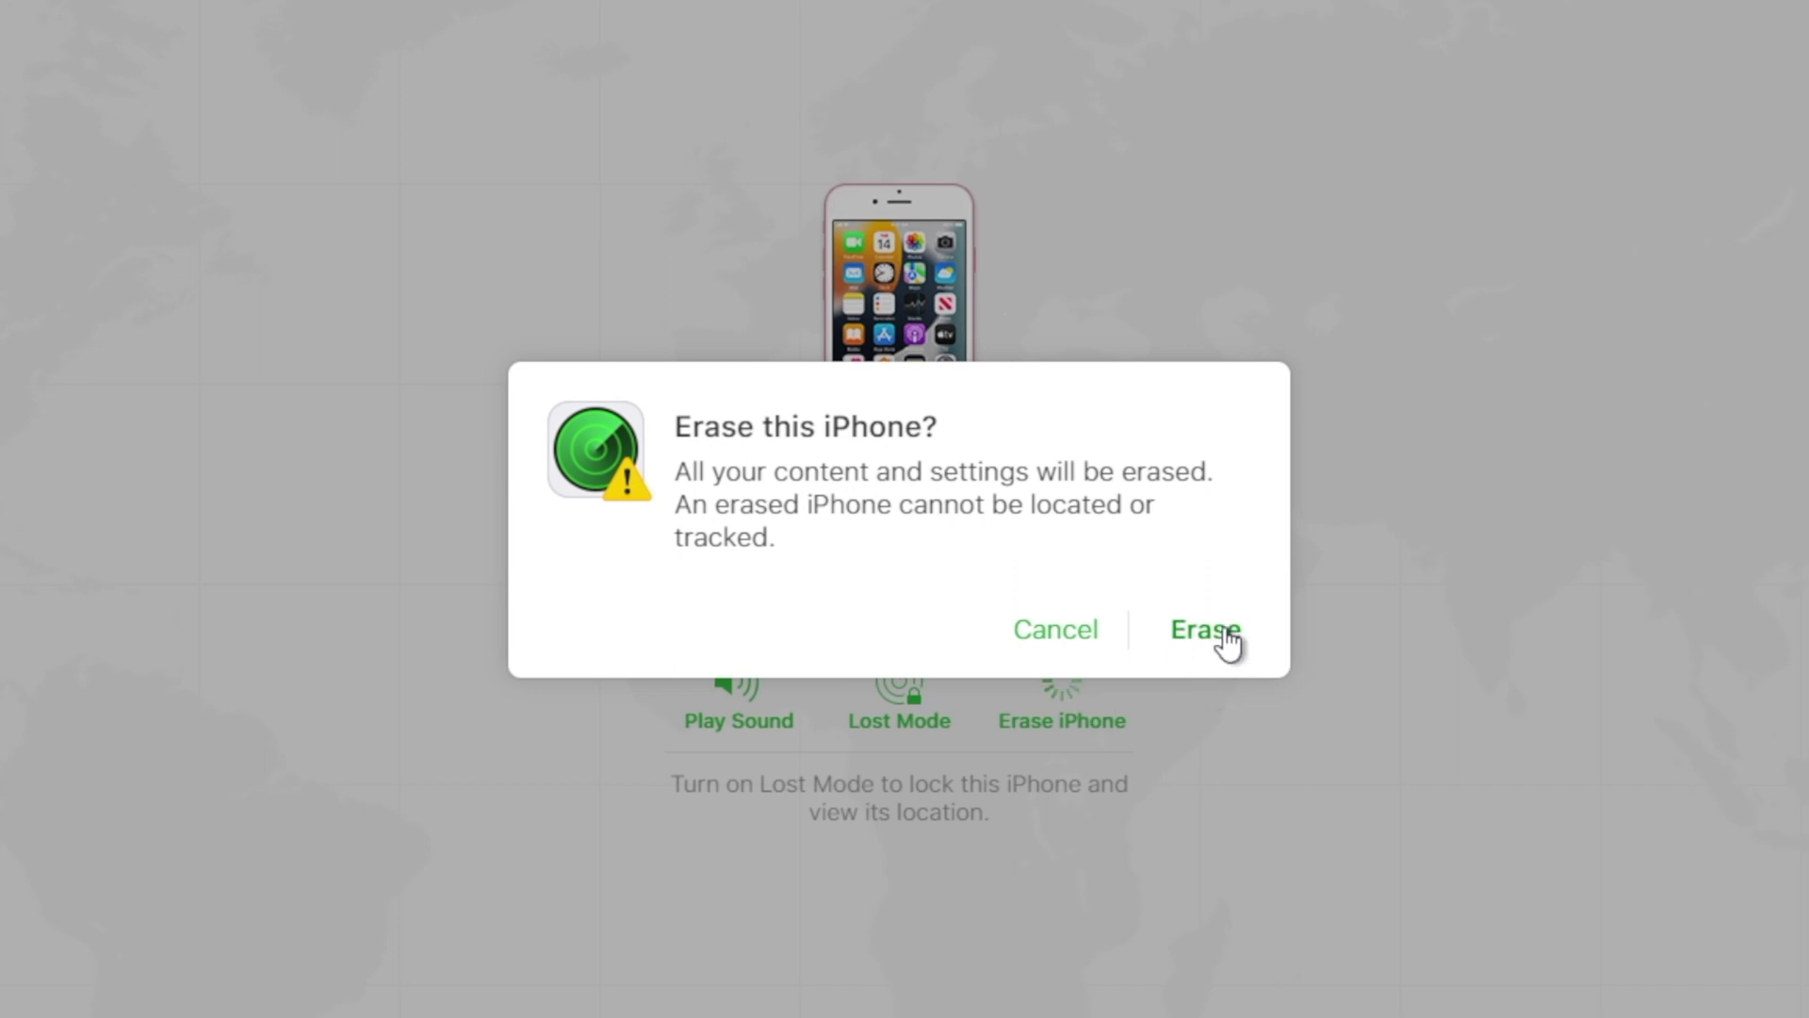
left_click(1223, 637)
left_click(1408, 572)
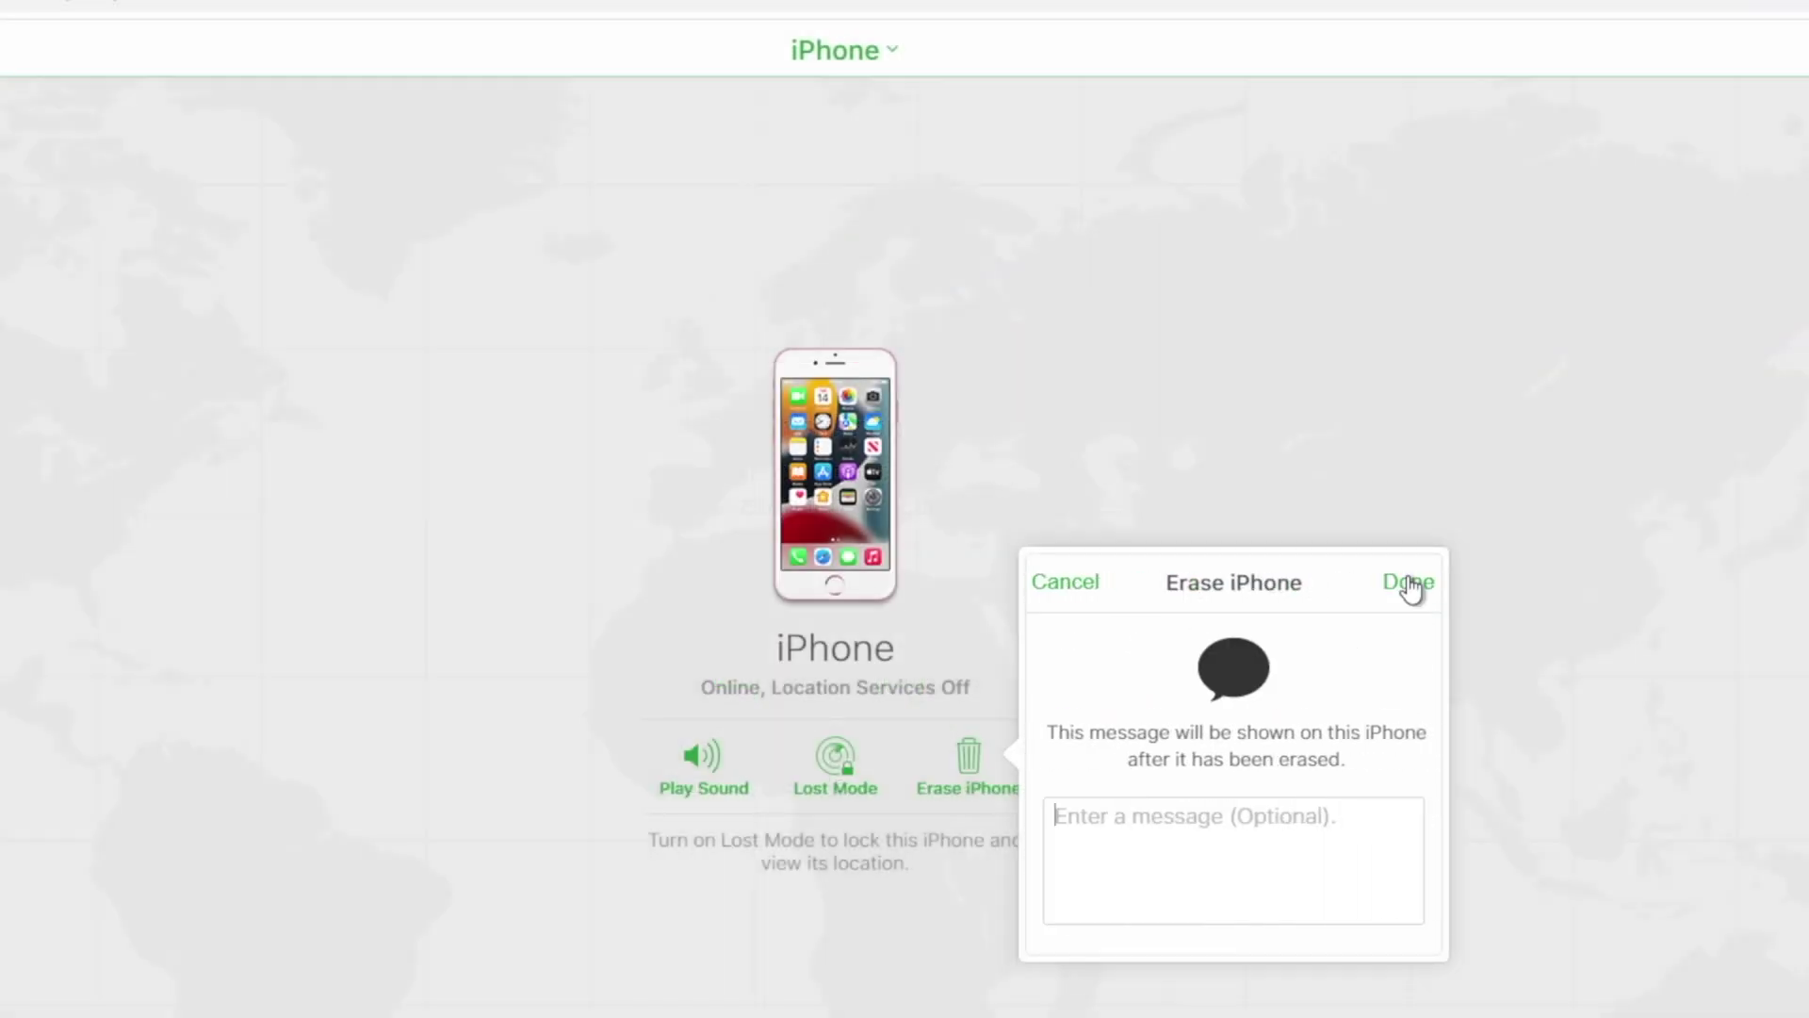
left_click(1410, 578)
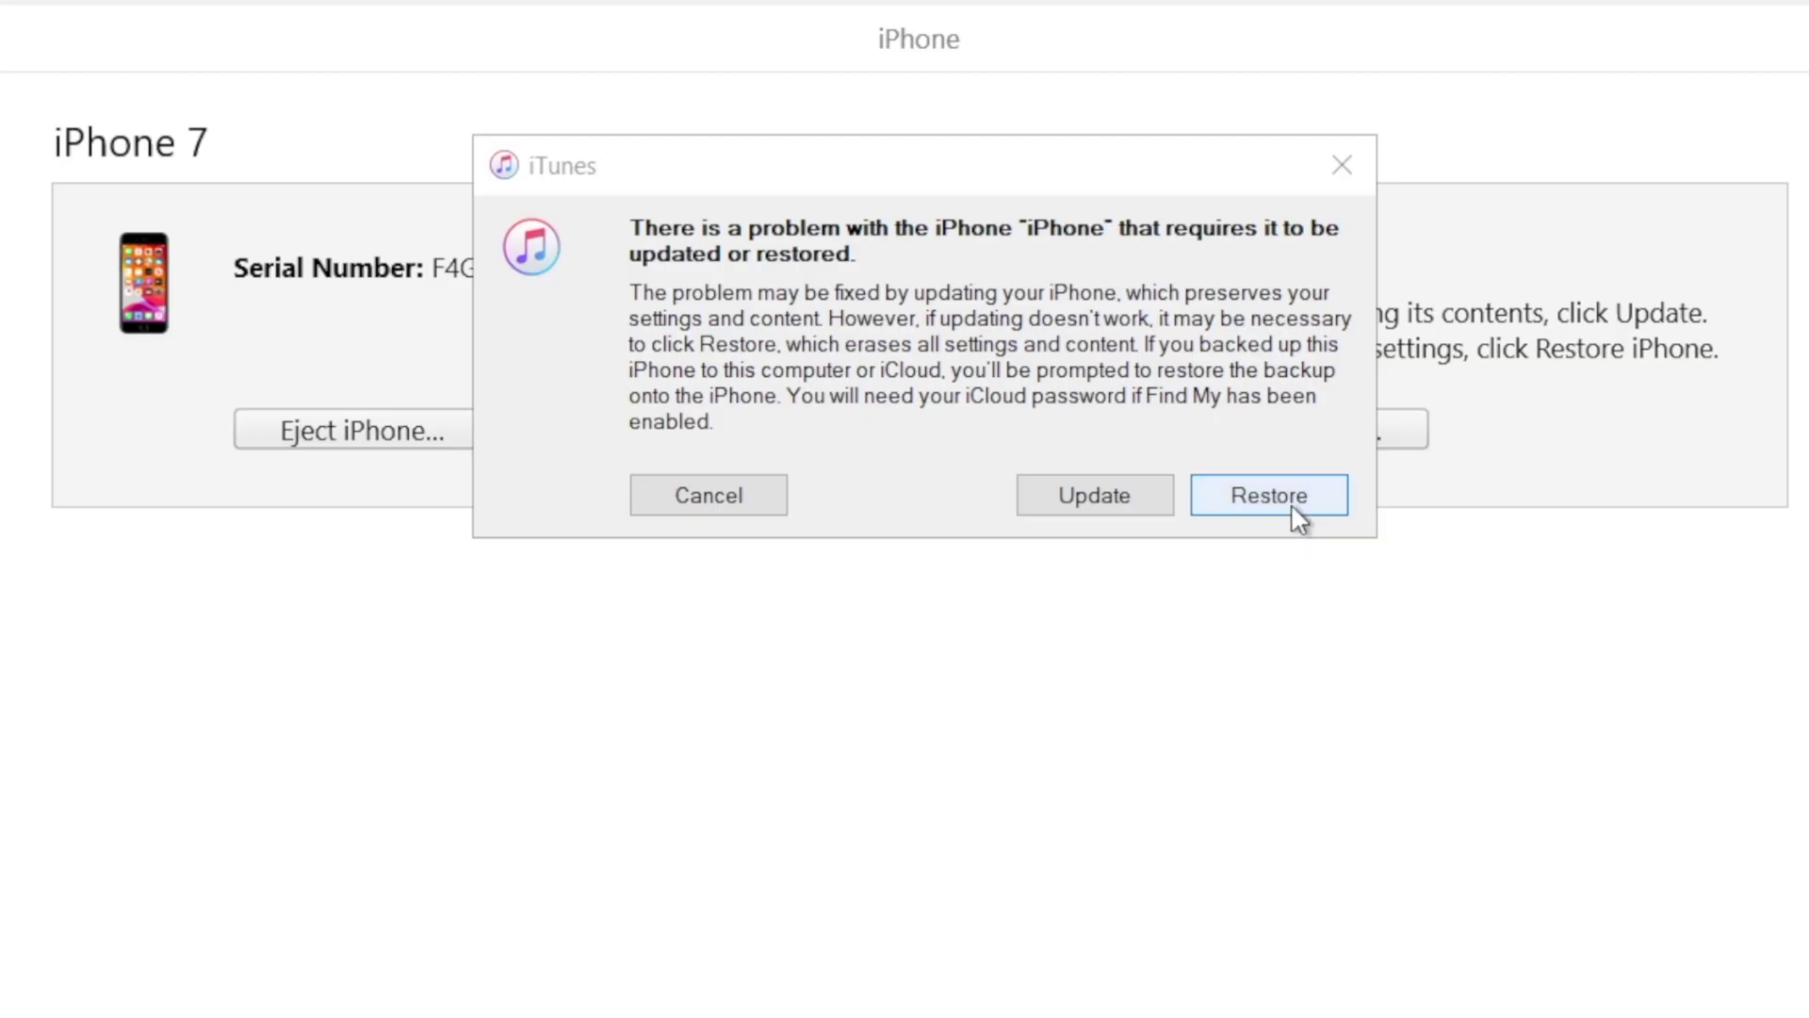
Step: Choose Restore and Update for the iPhone 7 in iTunes and check the software download progress
left_click(1290, 496)
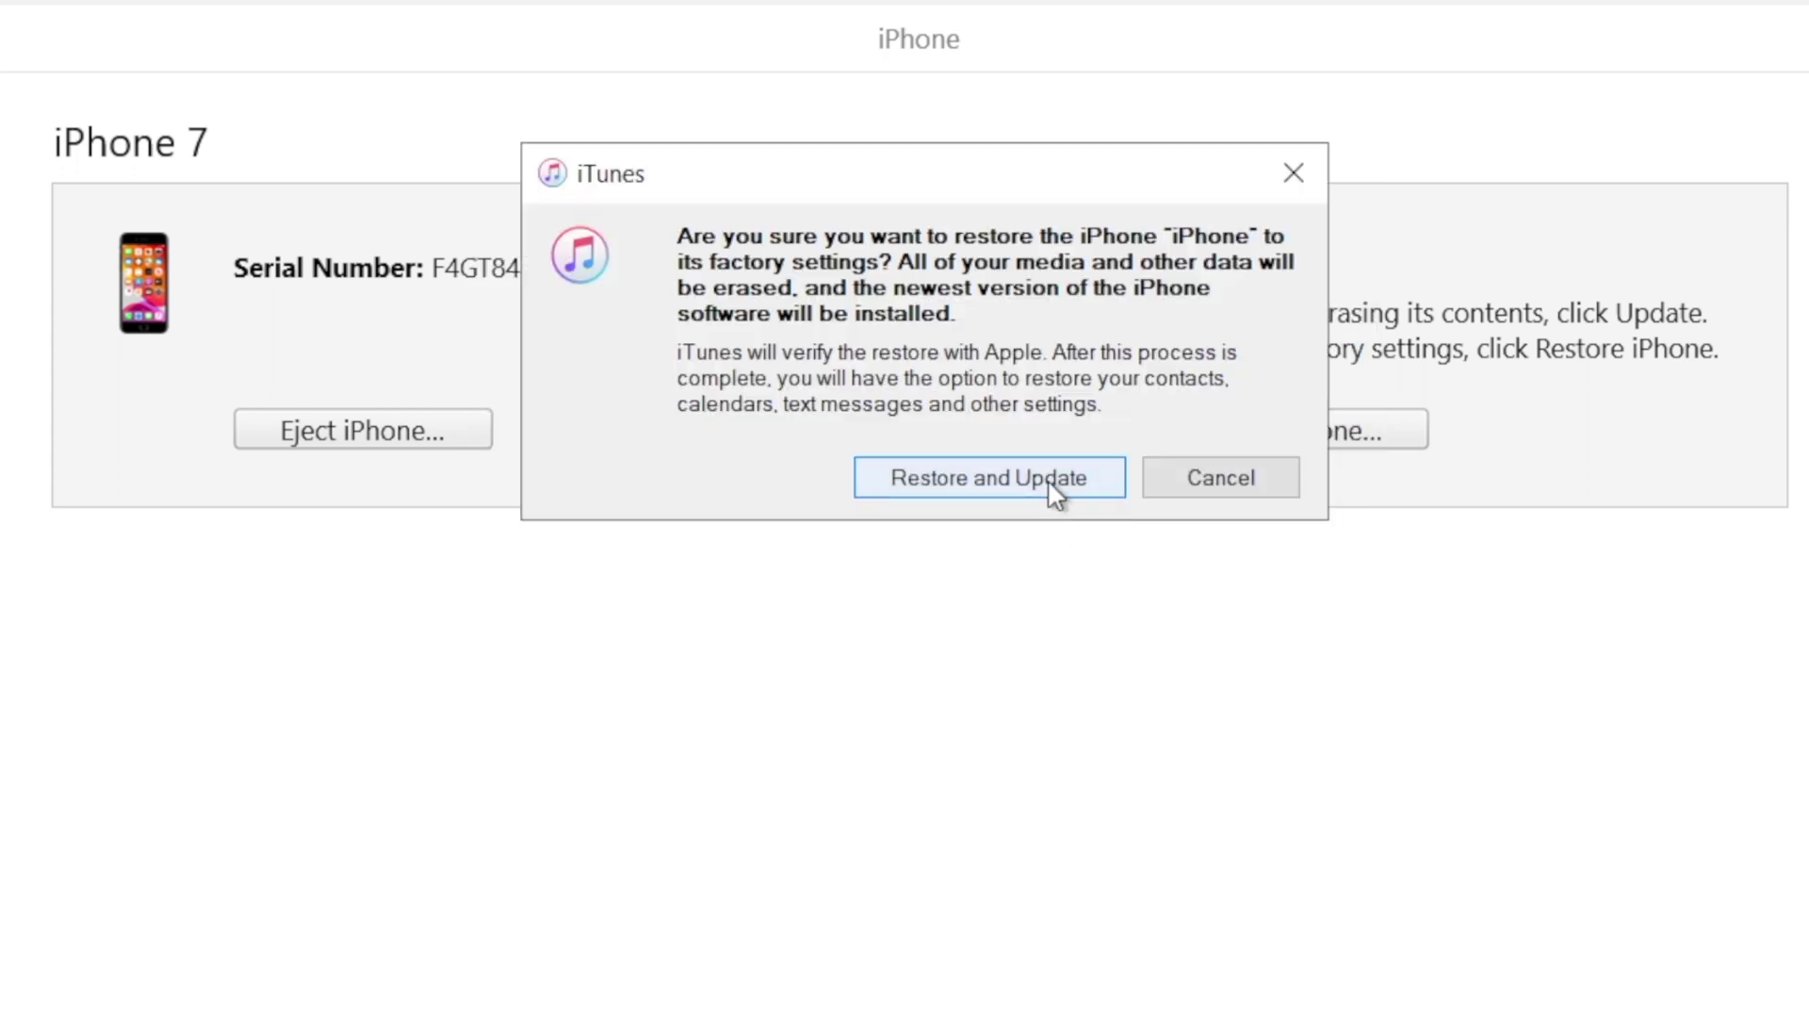
left_click(1051, 472)
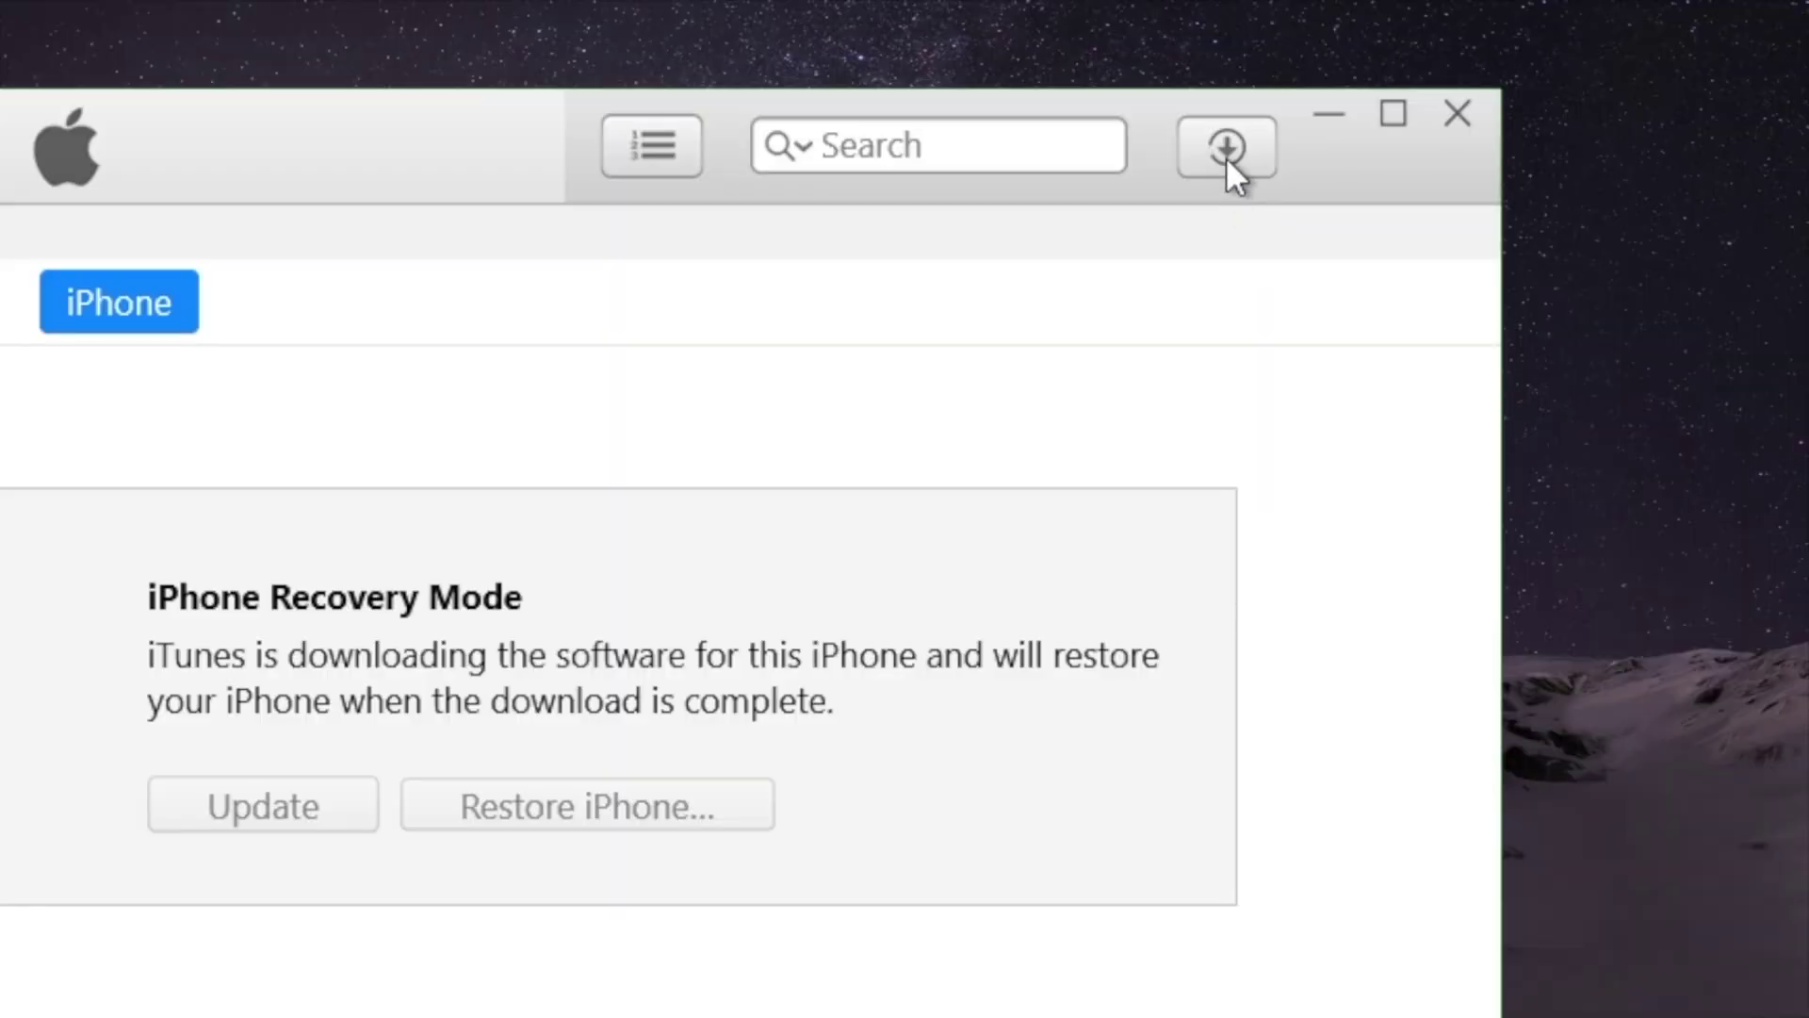
left_click(1226, 157)
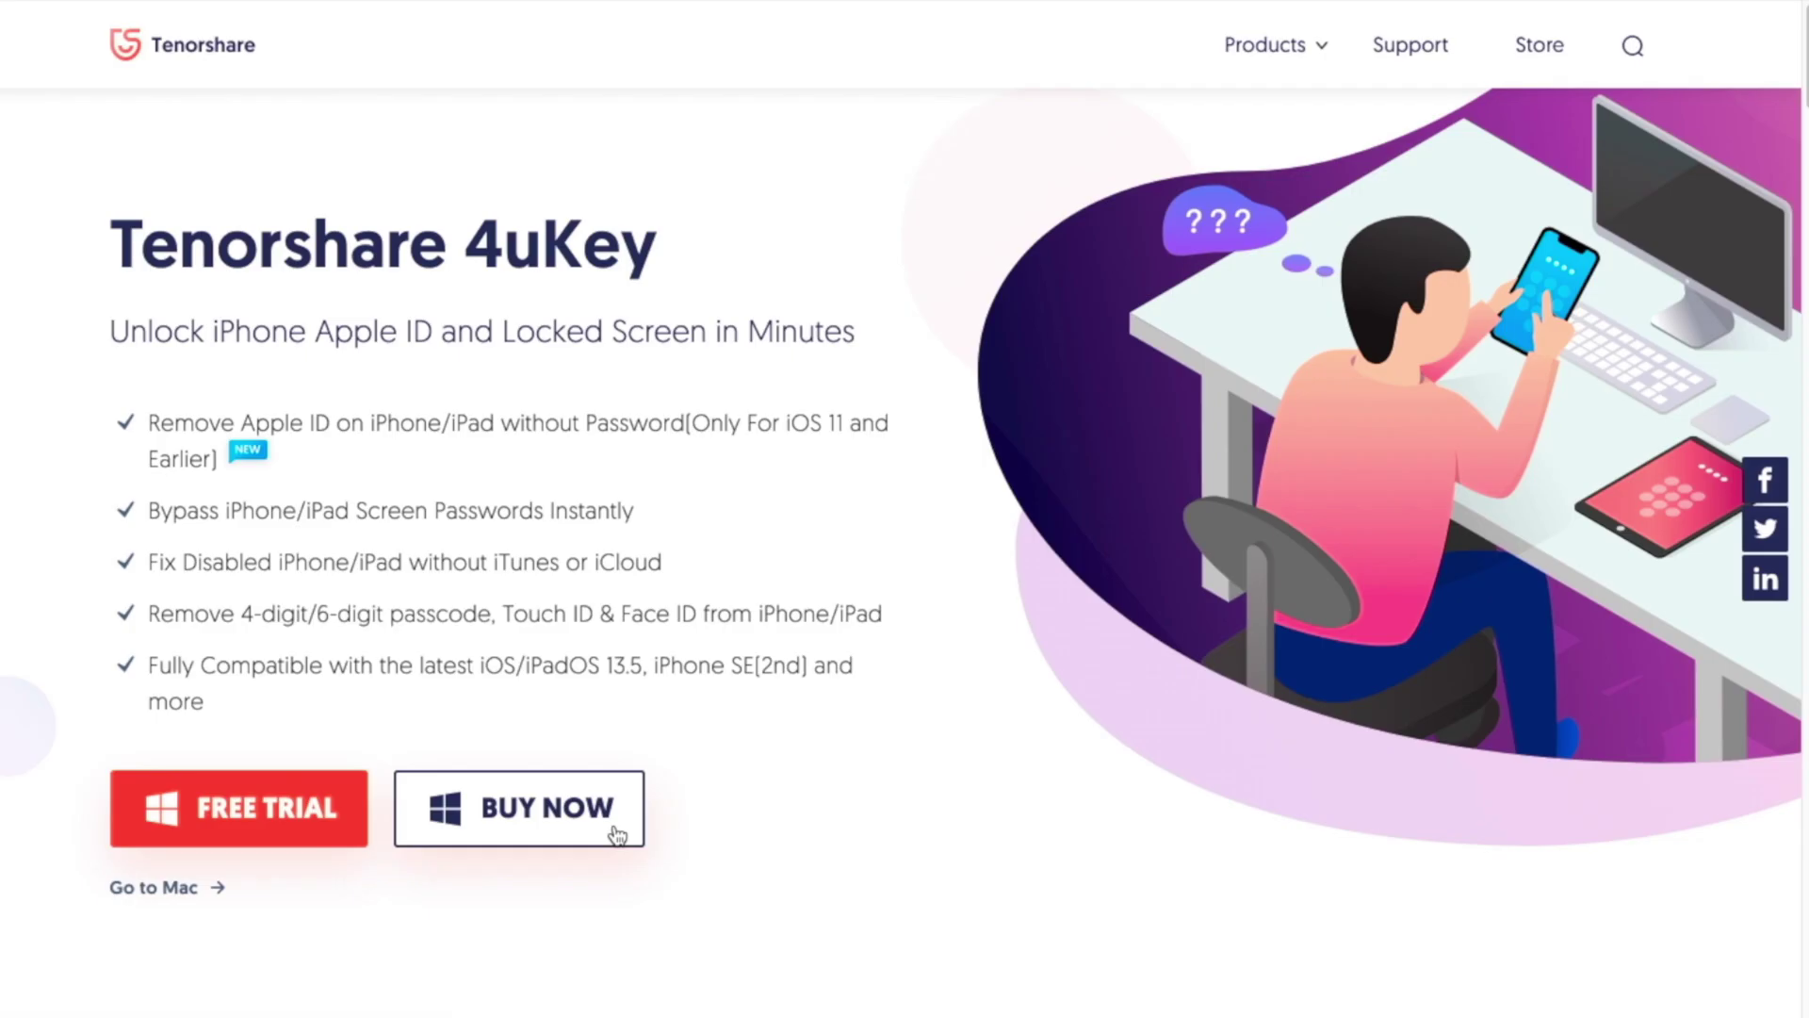
Step: Use BUY NOW on the 4uKey product page to view the license prices
left_click(616, 834)
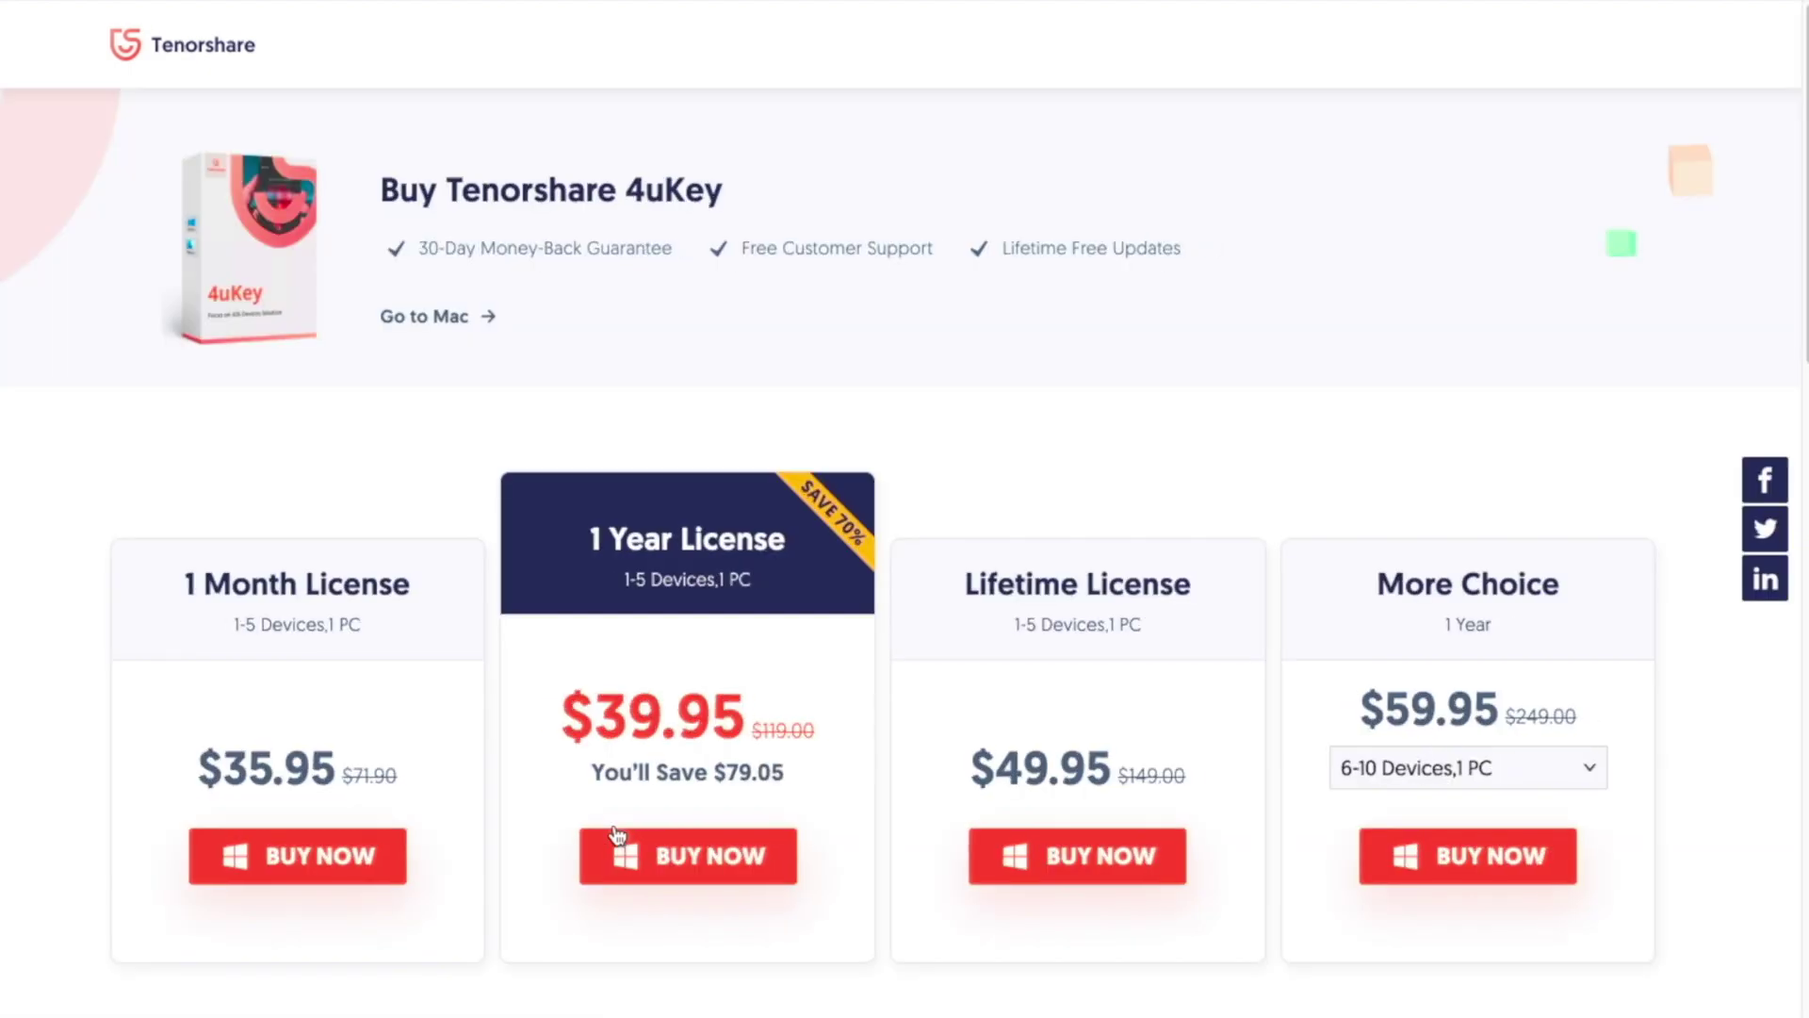